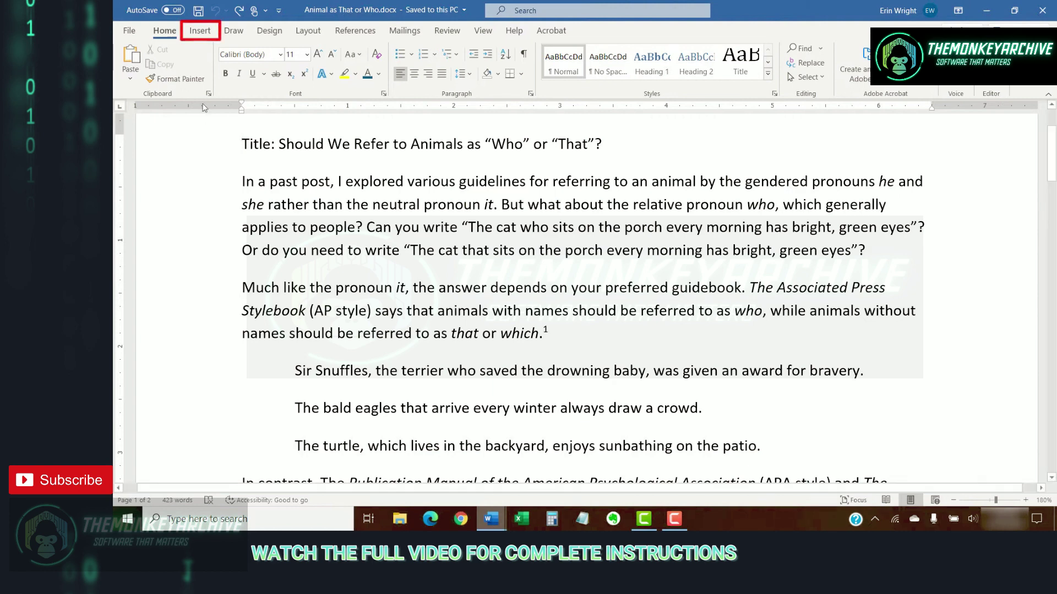
Step: Show the Insert Picture From choices: This Device, Stock Images and Online Pictures
{"action": "left_click", "coordinate": [199, 32]}
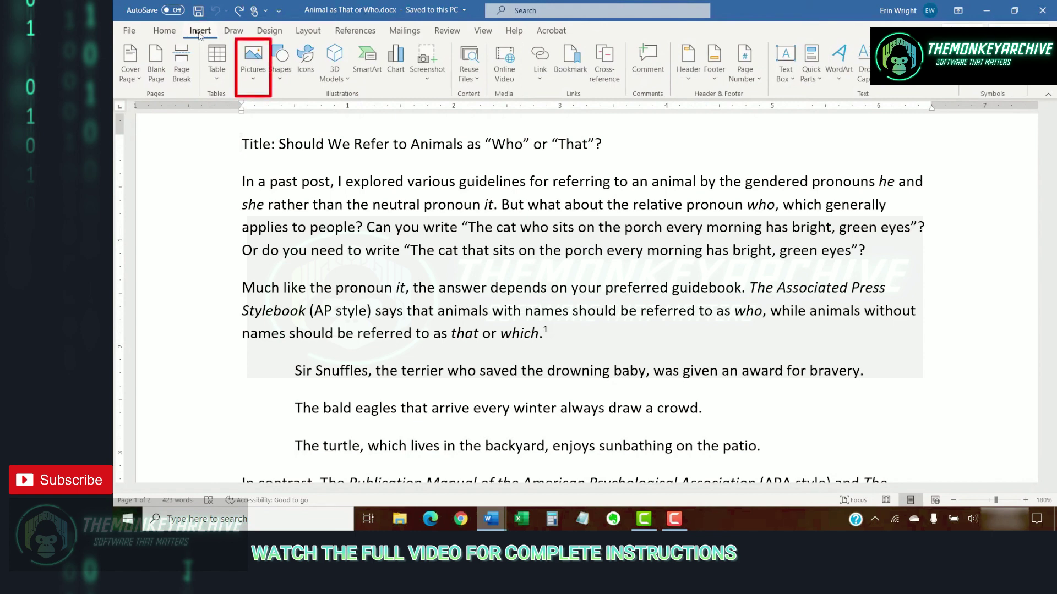
{"action": "left_click", "coordinate": [248, 53]}
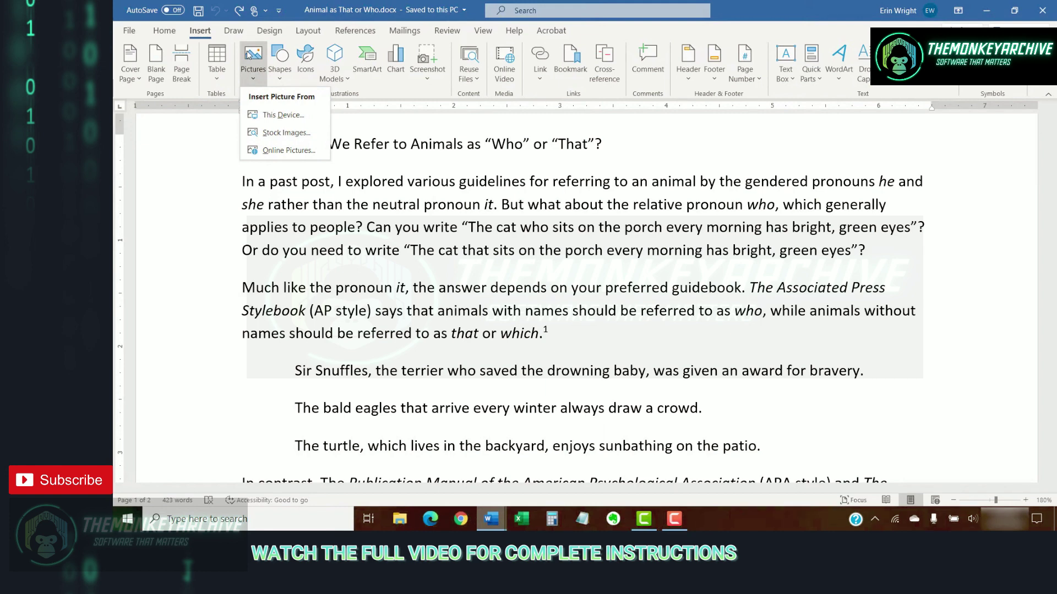
{"action": "key", "text": "d"}
{"action": "key", "text": "s"}
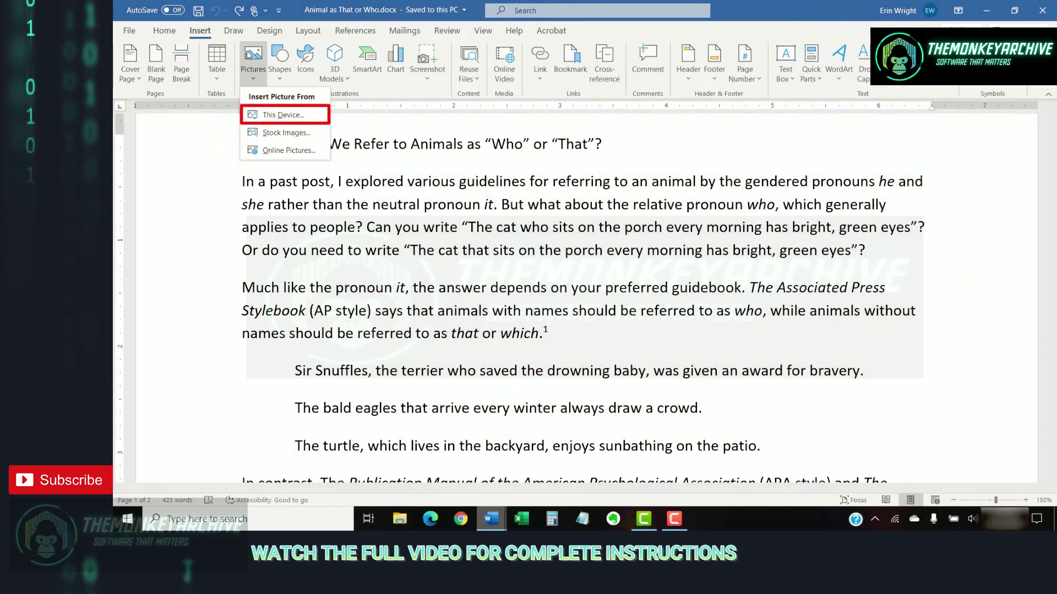
Step: Insert 20200303_125402.jpg from the Desktop above the article's opening paragraph
{"action": "left_click", "coordinate": [262, 115]}
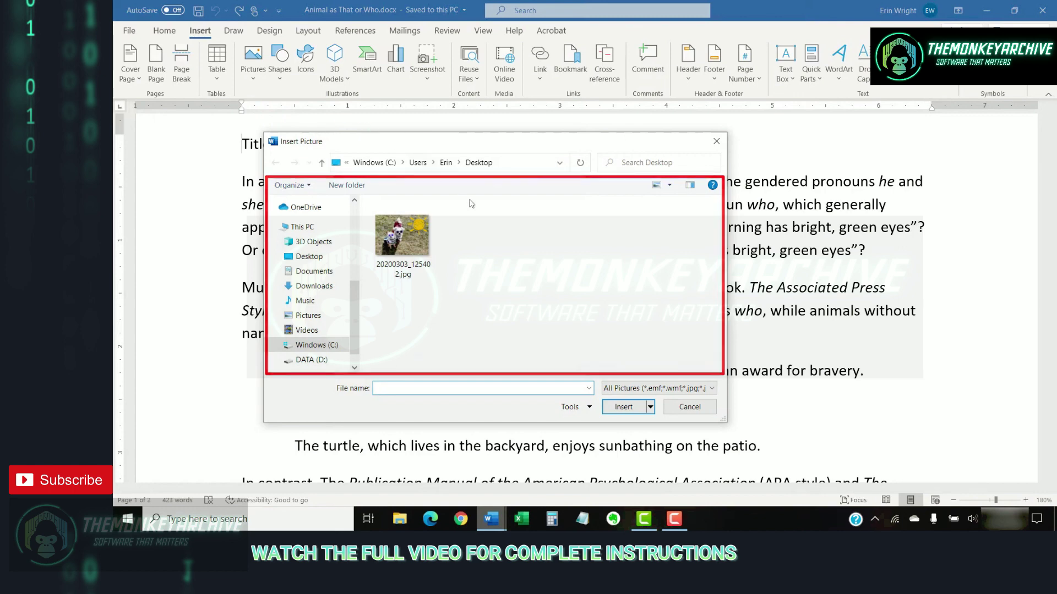
{"action": "left_click", "coordinate": [414, 248]}
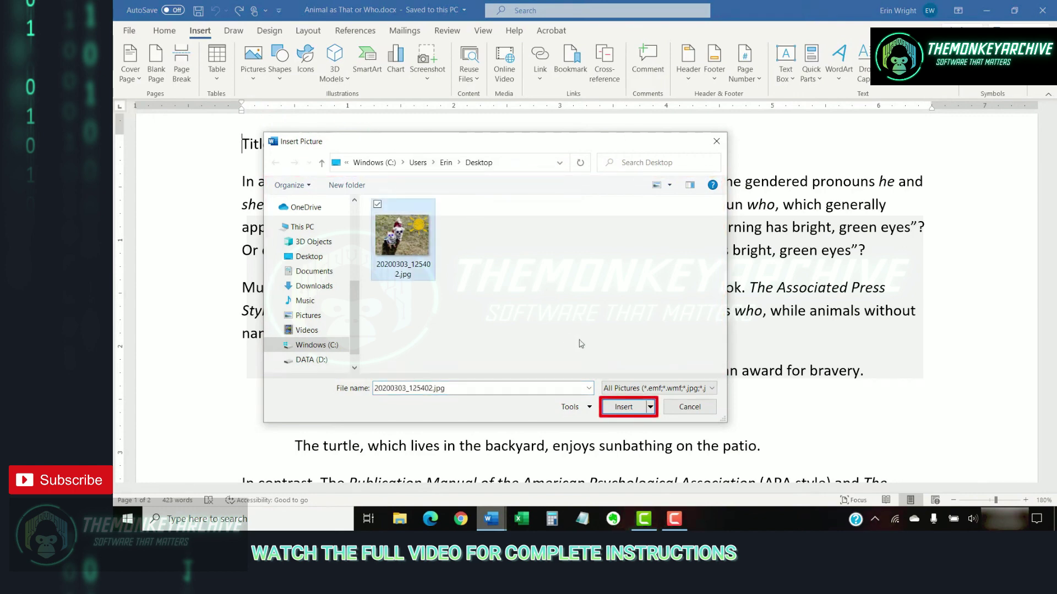
{"action": "left_click", "coordinate": [621, 407]}
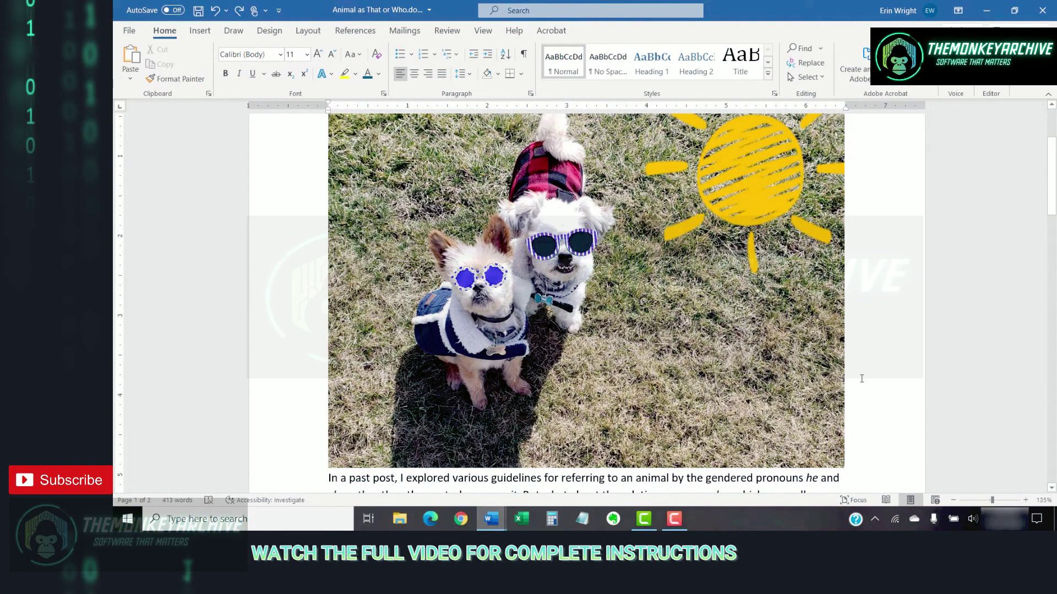
Step: Shrink the dog photo proportionally to a small picture at the start of the first paragraph
{"action": "left_click", "coordinate": [663, 311]}
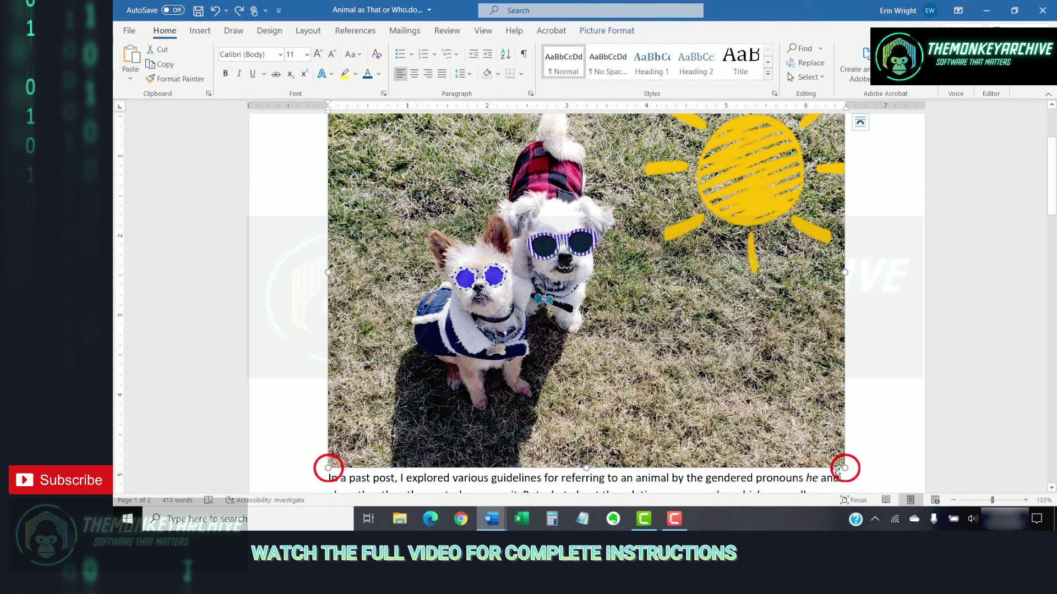
{"action": "left_click_drag", "start_coordinate": [844, 468], "coordinate": [767, 409]}
{"action": "left_click_drag", "start_coordinate": [730, 369], "coordinate": [494, 204]}
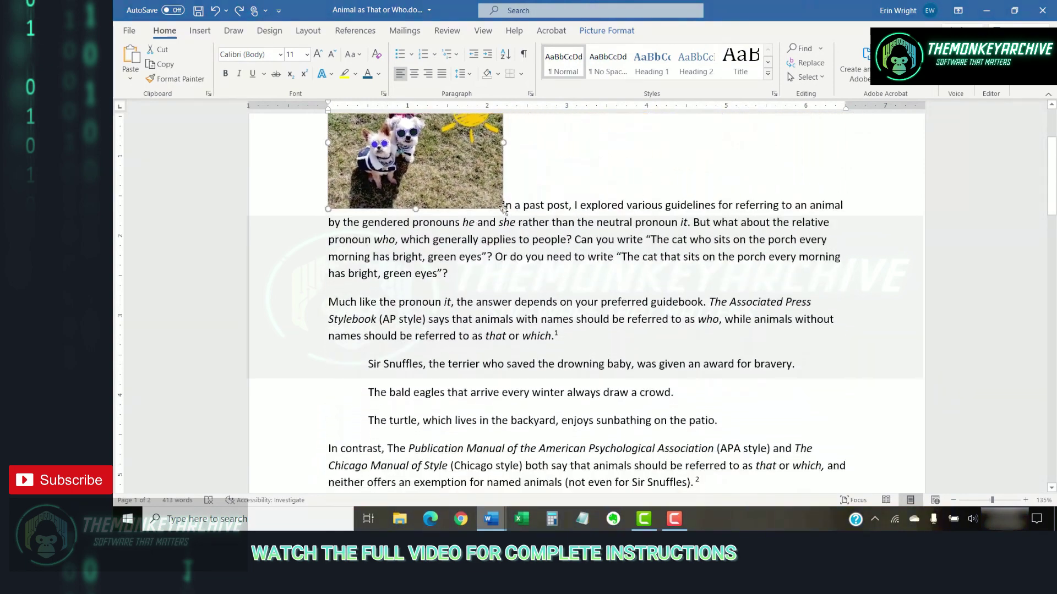
{"action": "scroll", "coordinate": [642, 244], "scroll_direction": "up", "scroll_amount": 2}
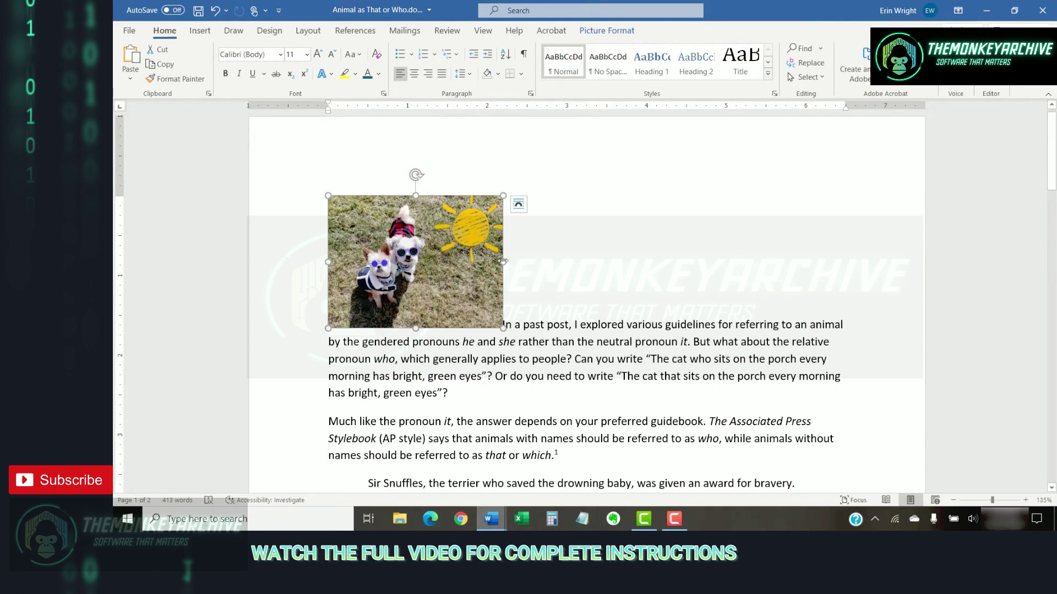
{"action": "mouse_move", "coordinate": [503, 261]}
{"action": "left_mouse_down"}
{"action": "mouse_move", "coordinate": [666, 262]}
{"action": "mouse_move", "coordinate": [457, 268]}
{"action": "mouse_move", "coordinate": [501, 267]}
{"action": "left_mouse_up"}
{"action": "mouse_move", "coordinate": [413, 173]}
{"action": "left_mouse_down"}
{"action": "mouse_move", "coordinate": [394, 186]}
{"action": "mouse_move", "coordinate": [443, 189]}
{"action": "mouse_move", "coordinate": [462, 207]}
{"action": "mouse_move", "coordinate": [416, 175]}
{"action": "left_mouse_up"}
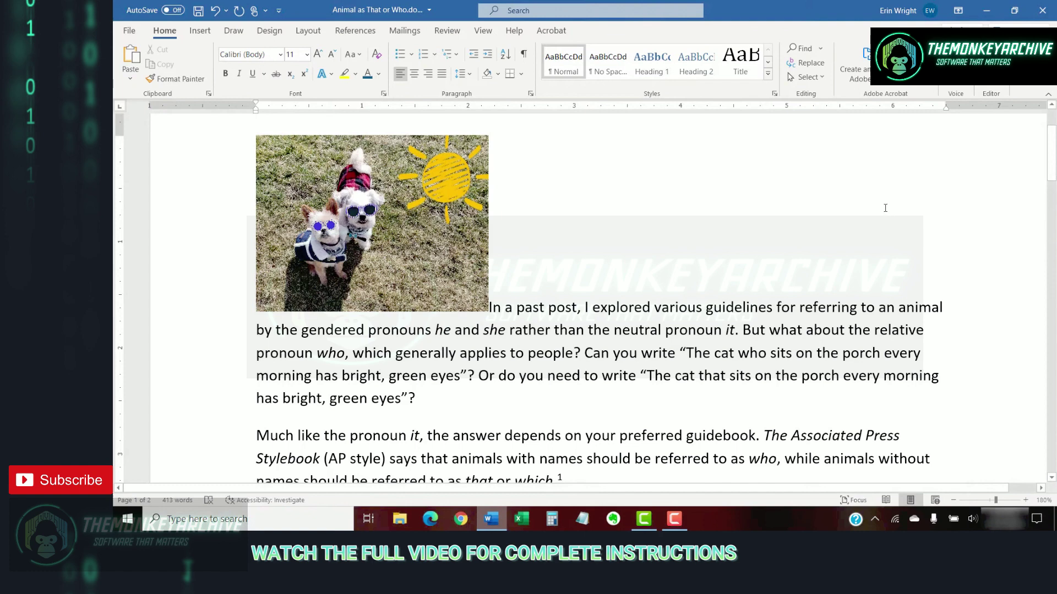
Step: Set the dog photo's layout to Square text wrapping and move it lower into the paragraphs
{"action": "left_click", "coordinate": [434, 249]}
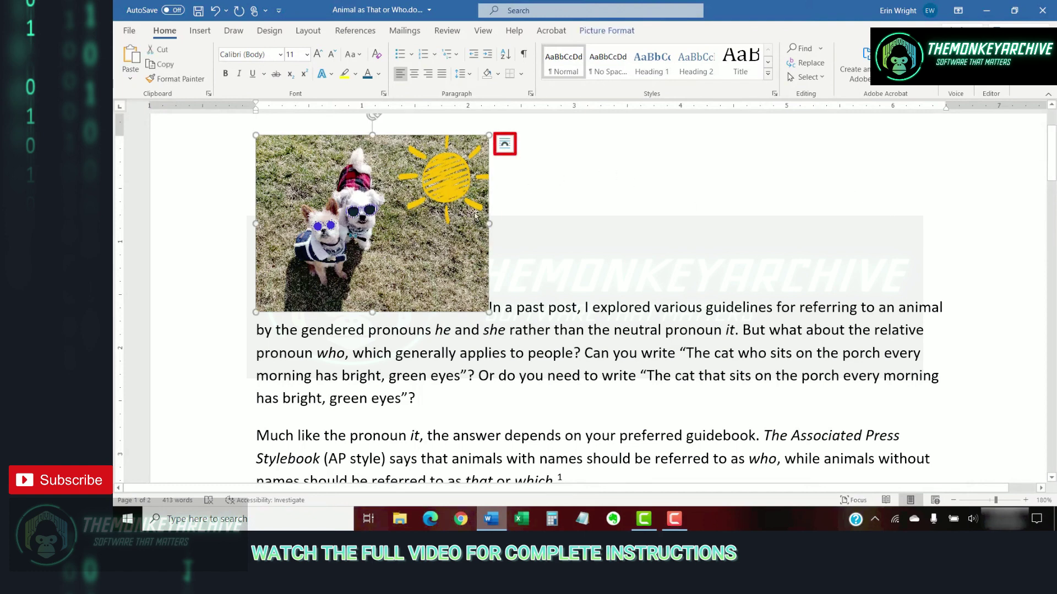
{"action": "left_click", "coordinate": [504, 144]}
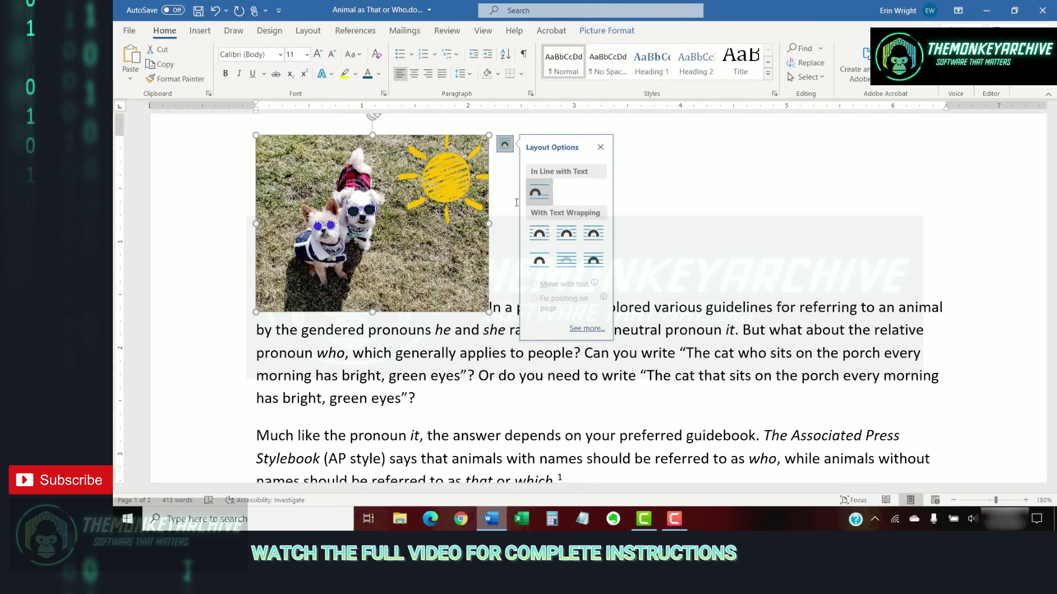
{"action": "left_click", "coordinate": [538, 240]}
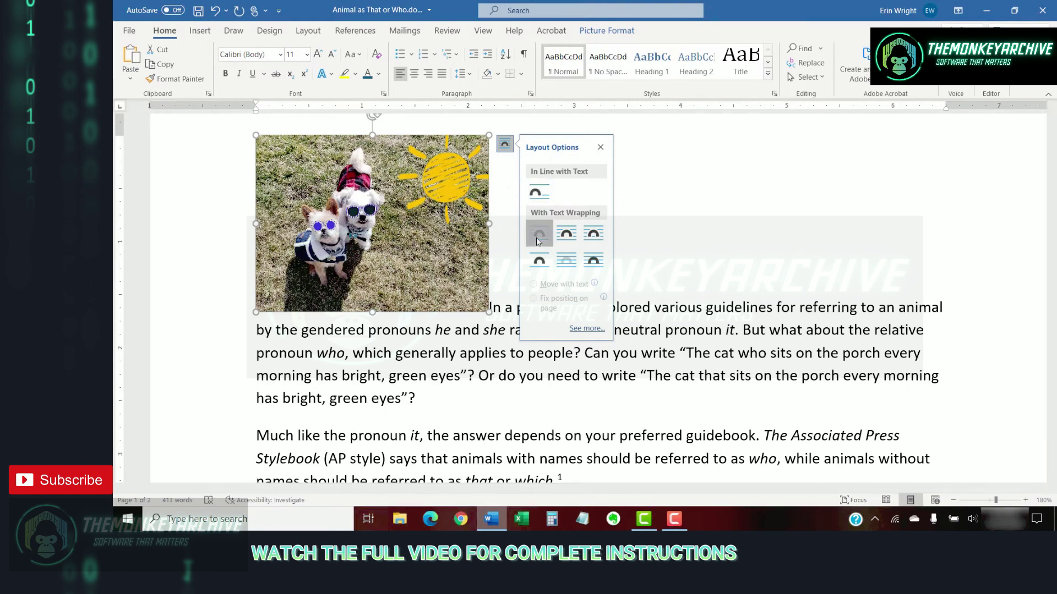
{"action": "left_click", "coordinate": [566, 235]}
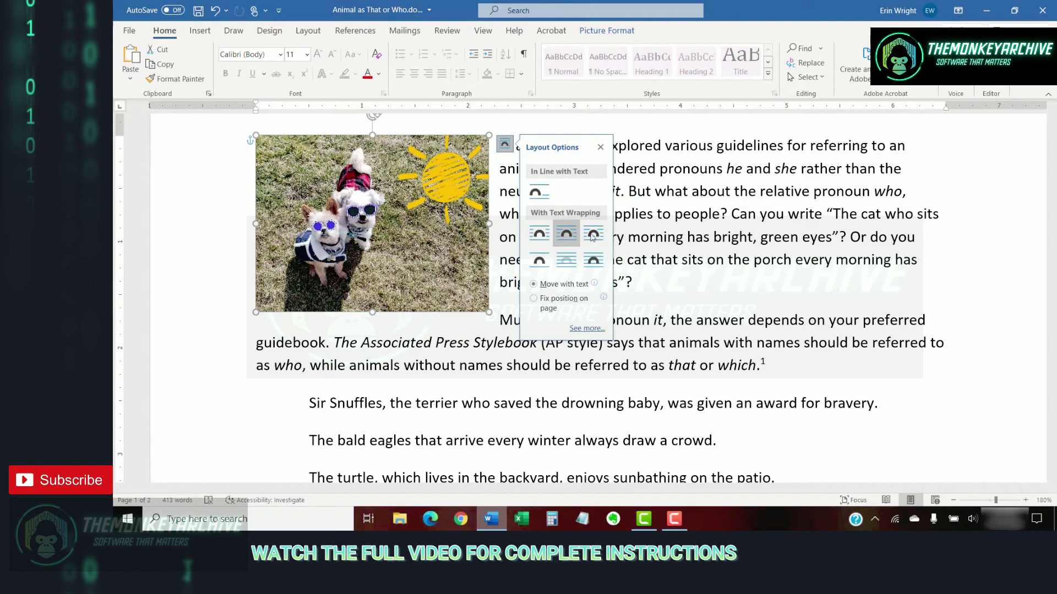
{"action": "left_click", "coordinate": [598, 237]}
{"action": "left_click", "coordinate": [533, 267]}
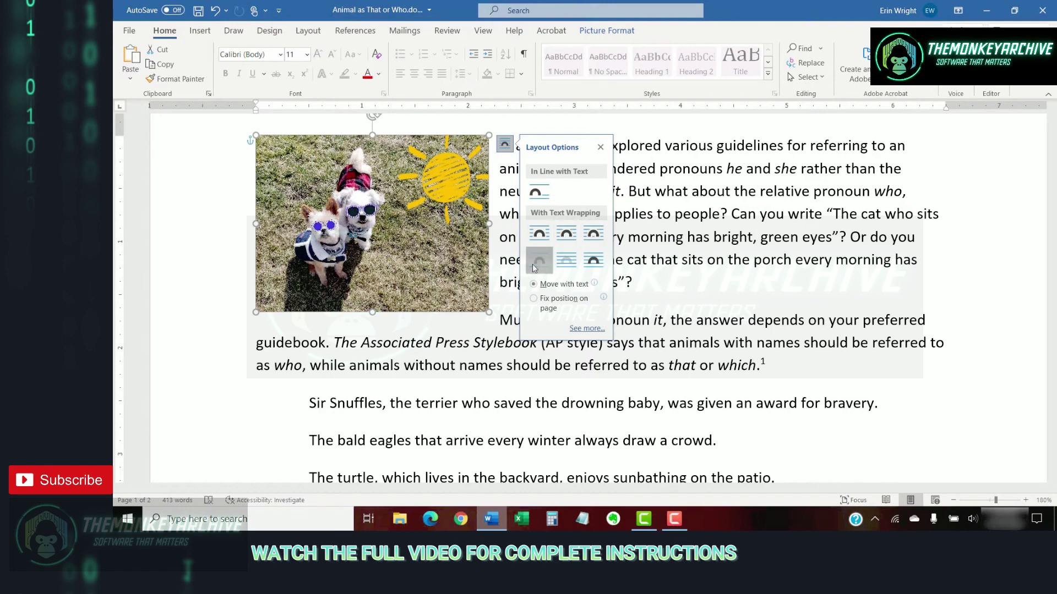
{"action": "left_click", "coordinate": [566, 264]}
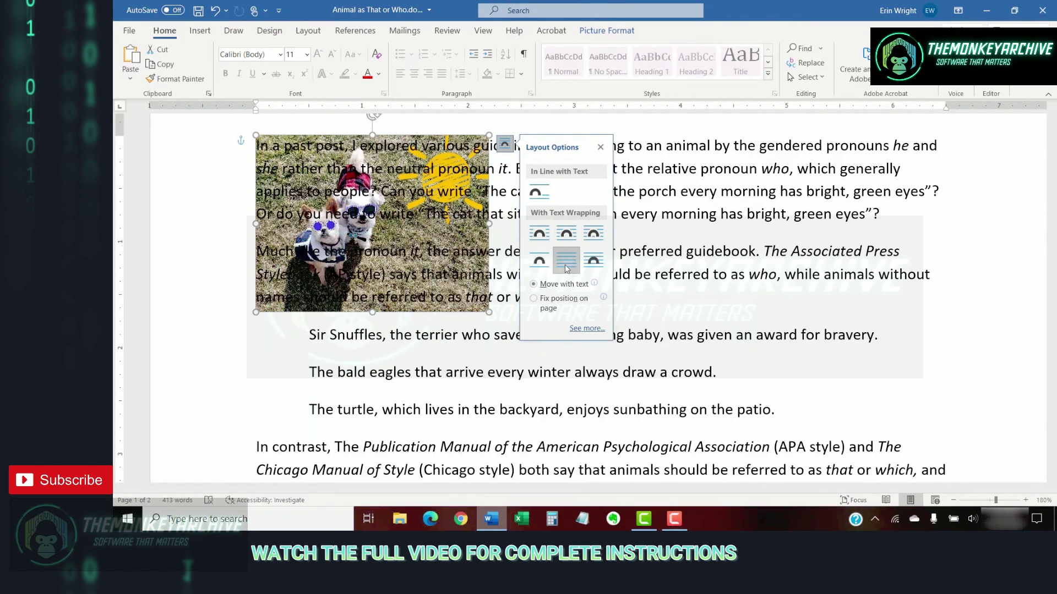
{"action": "left_click", "coordinate": [593, 263]}
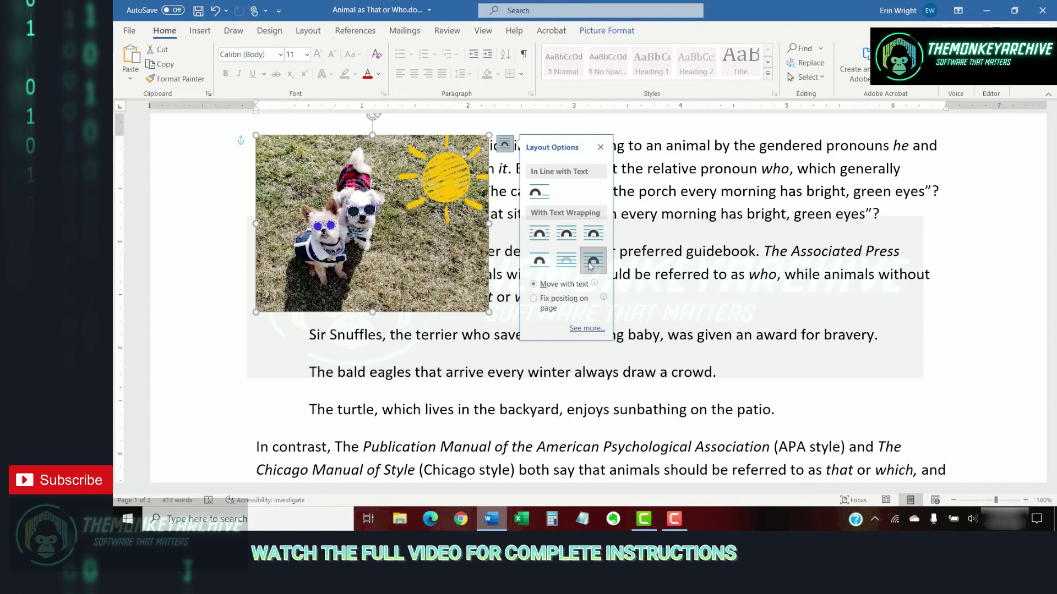
{"action": "left_click", "coordinate": [539, 236]}
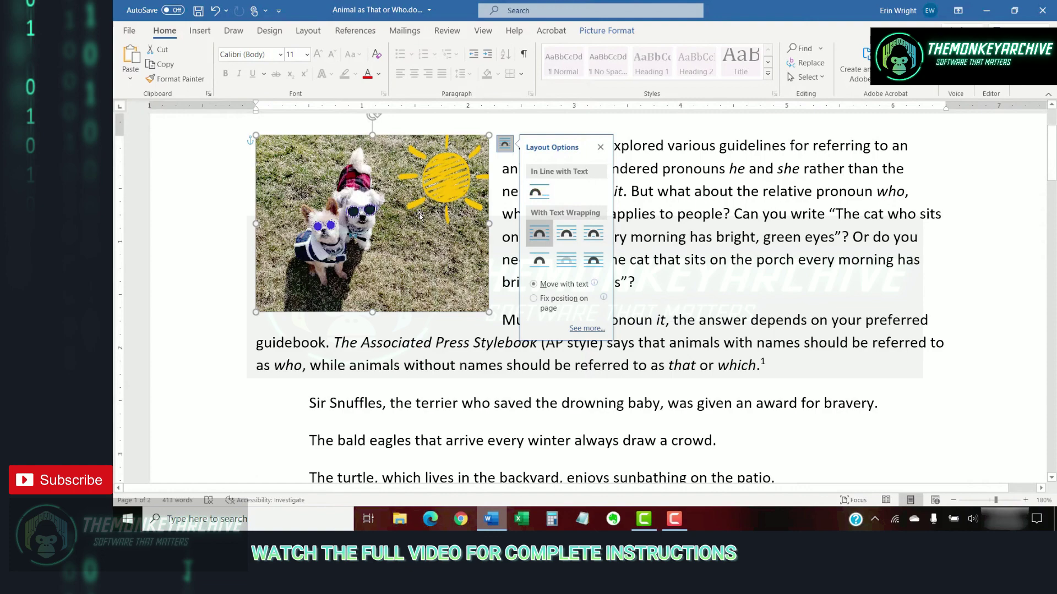
{"action": "left_click_drag", "start_coordinate": [420, 215], "coordinate": [416, 347]}
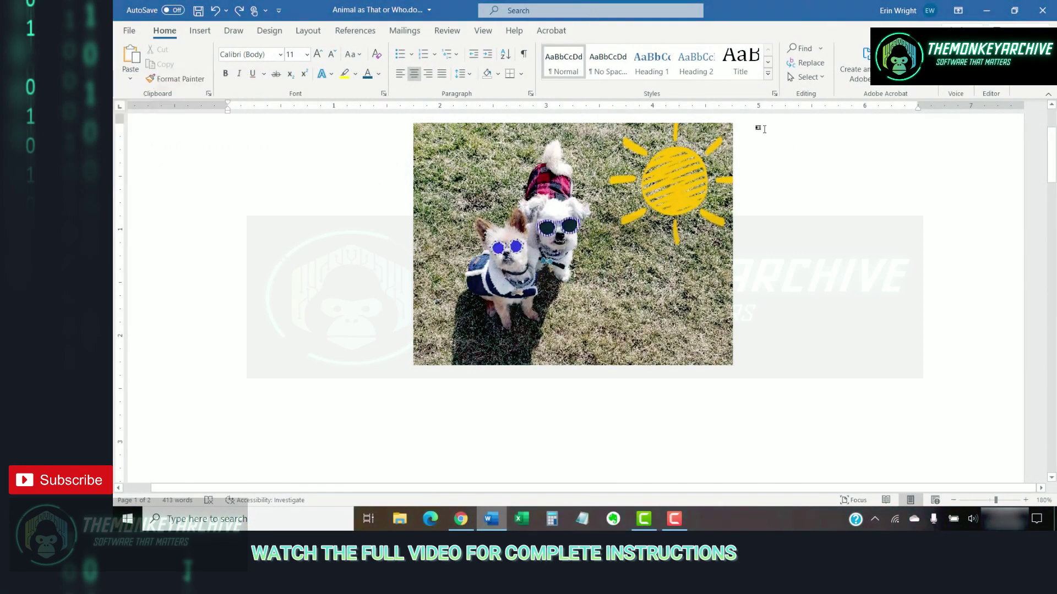
Step: Select the dog photo and browse the full Picture Styles gallery on Picture Format
{"action": "left_click", "coordinate": [686, 141]}
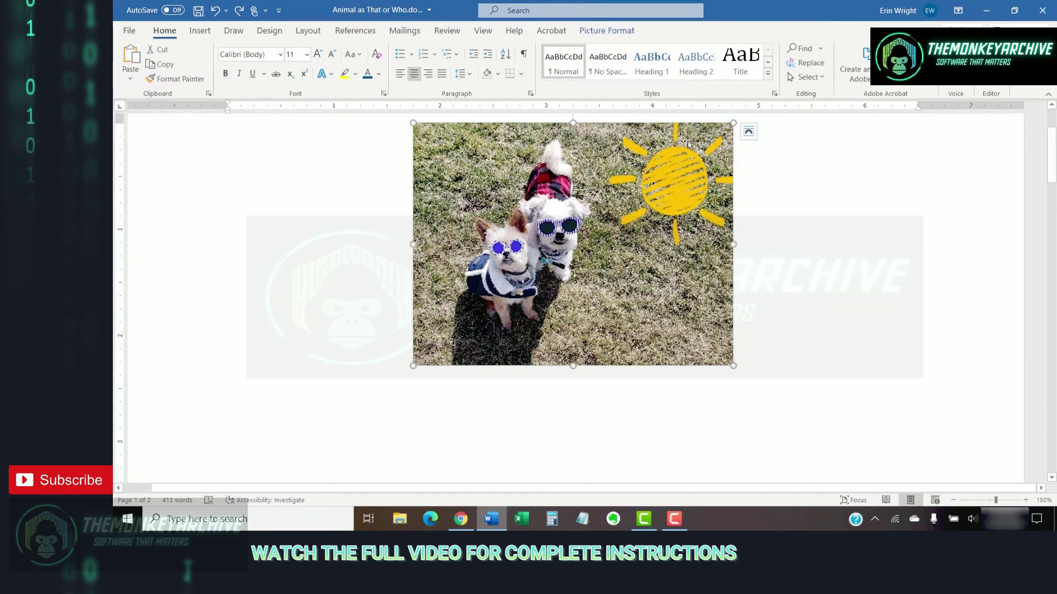
{"action": "left_click", "coordinate": [637, 31]}
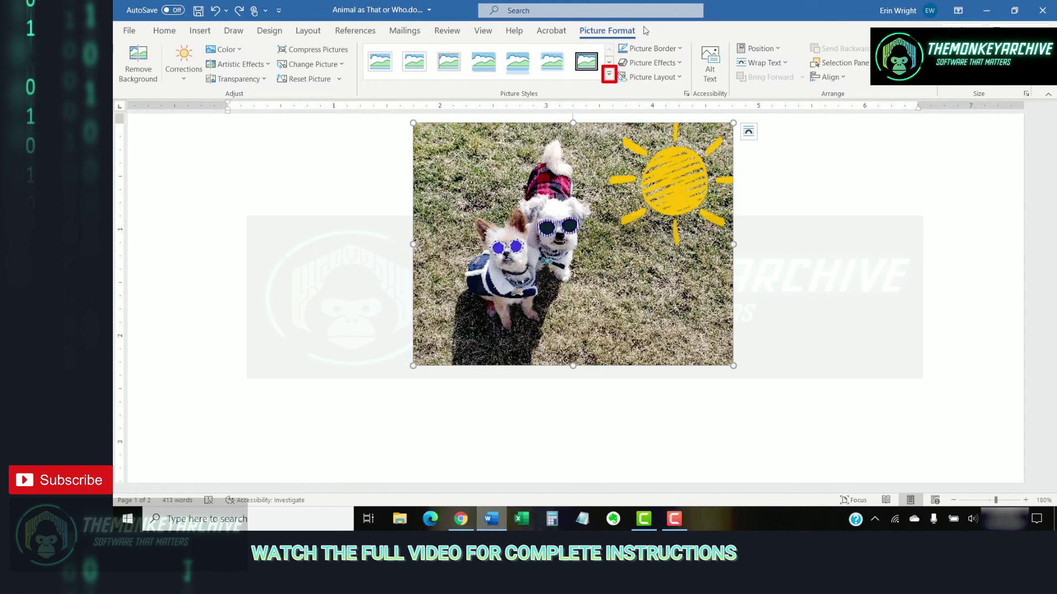
{"action": "left_click", "coordinate": [609, 73]}
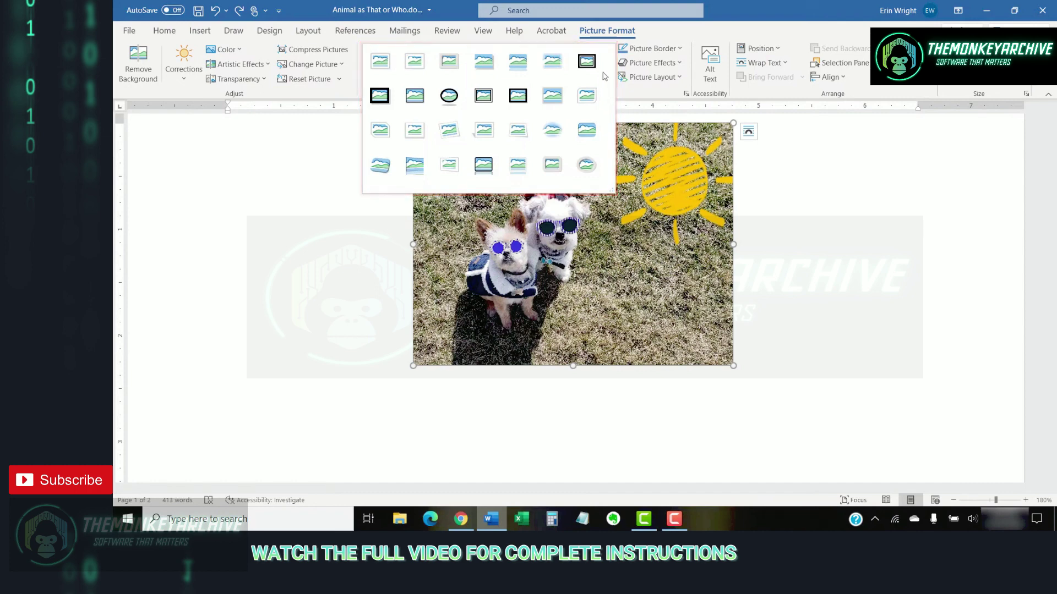
{"action": "left_click", "coordinate": [590, 68]}
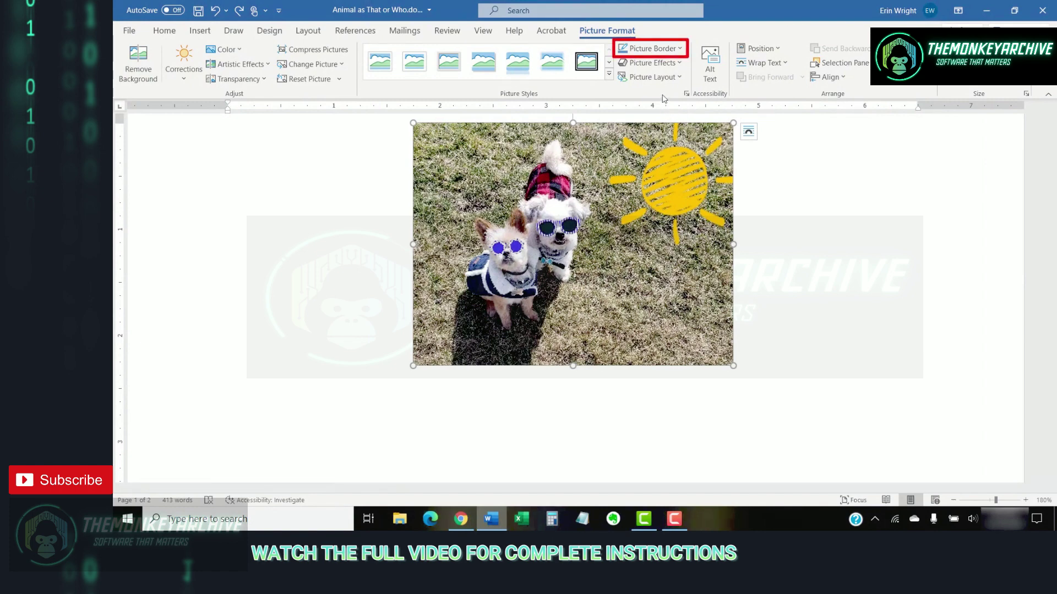
Step: Give the photo a light blue picture border with a 6 pt weight
{"action": "left_click", "coordinate": [656, 49]}
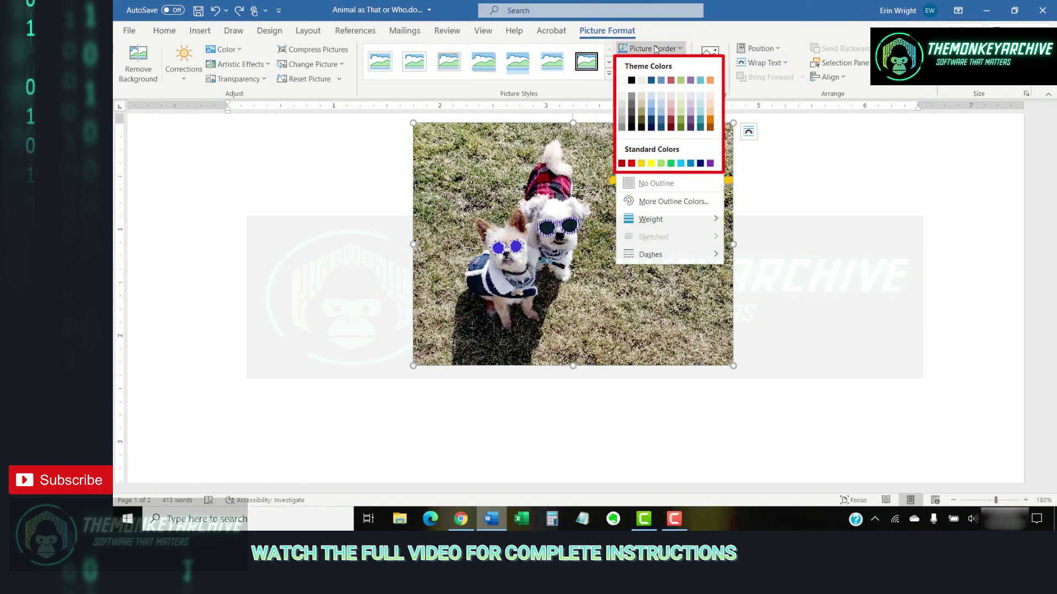
{"action": "left_click", "coordinate": [651, 116]}
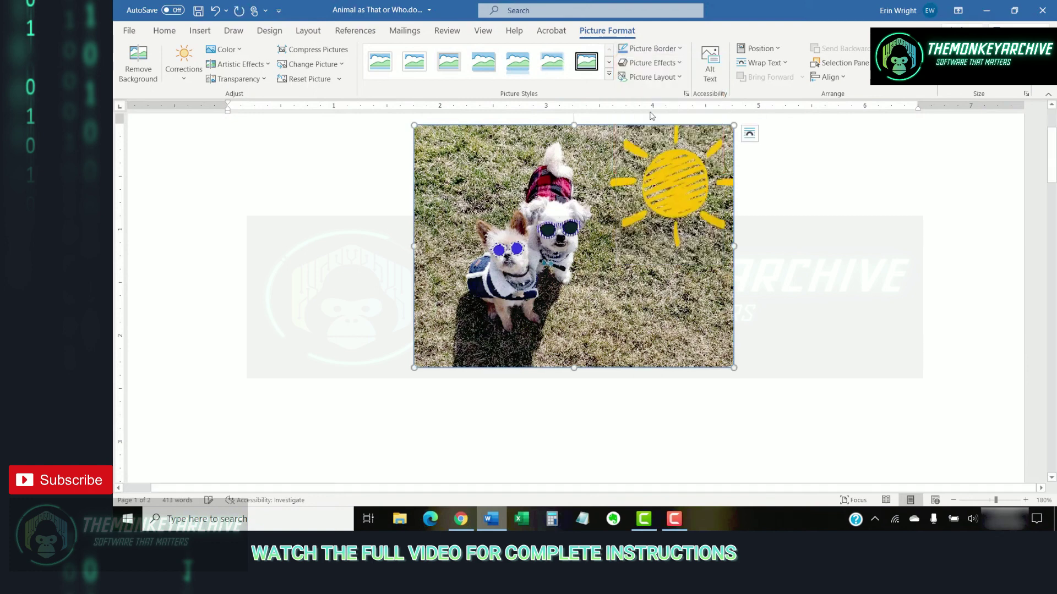
{"action": "left_click", "coordinate": [650, 50]}
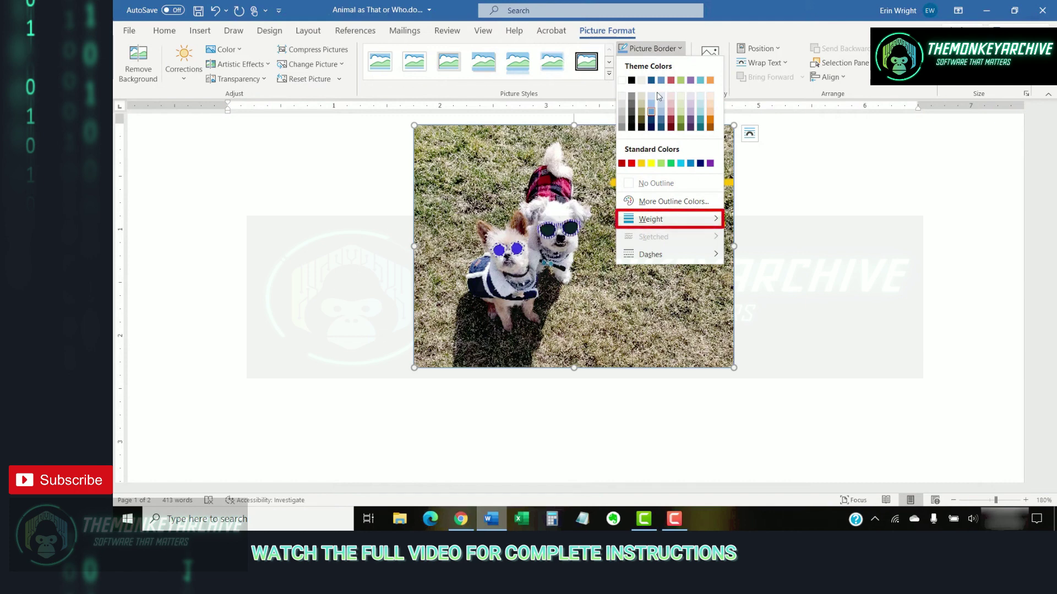
{"action": "mouse_move", "coordinate": [660, 219]}
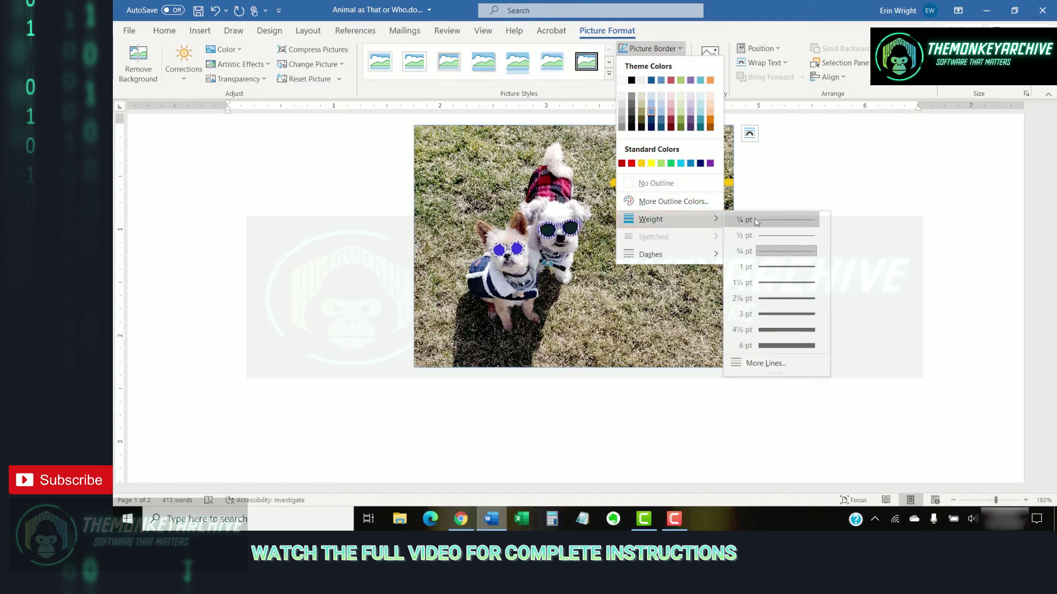
{"action": "left_click", "coordinate": [776, 345]}
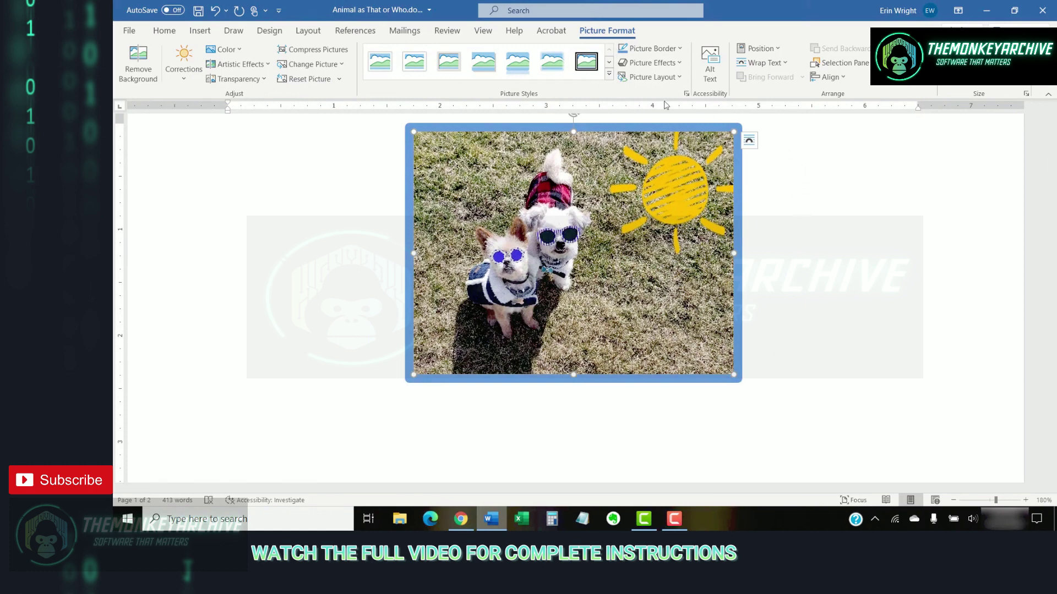
Step: Make the border a dashed line and deselect the photo to view it
{"action": "left_click", "coordinate": [668, 49]}
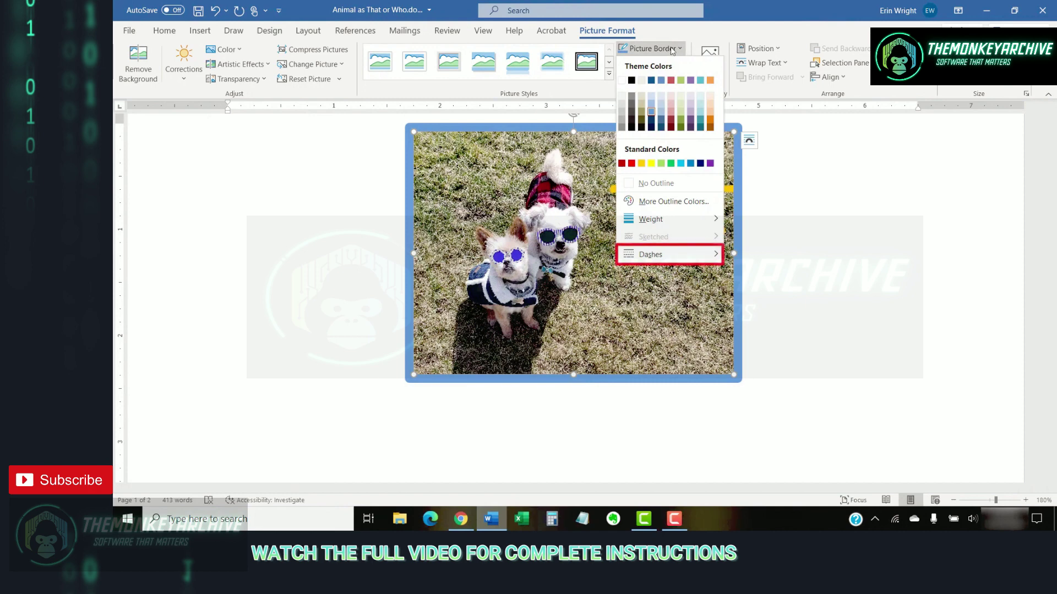
{"action": "mouse_move", "coordinate": [699, 256]}
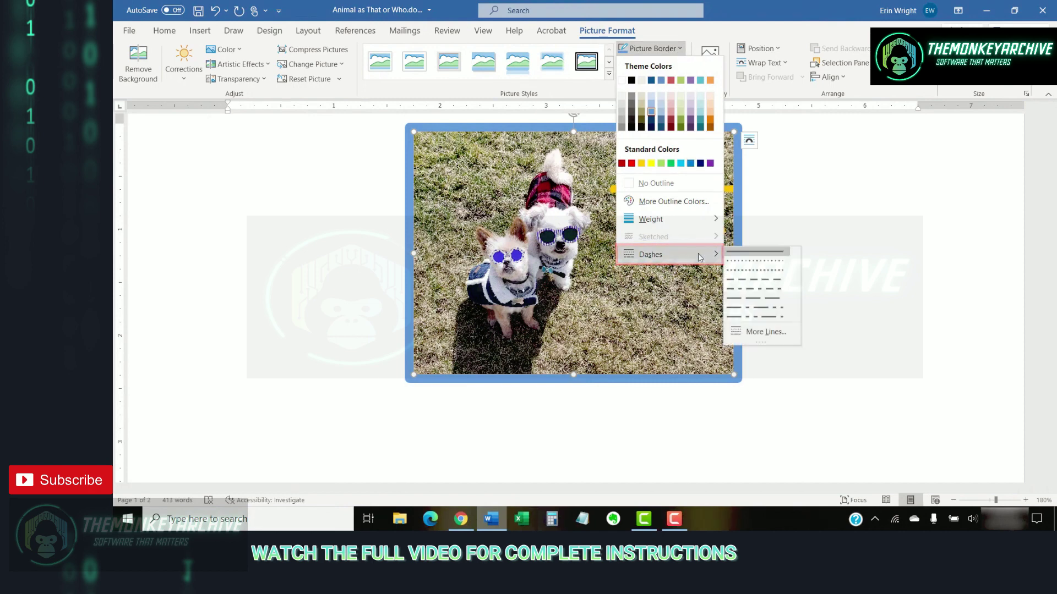
{"action": "left_click", "coordinate": [754, 300]}
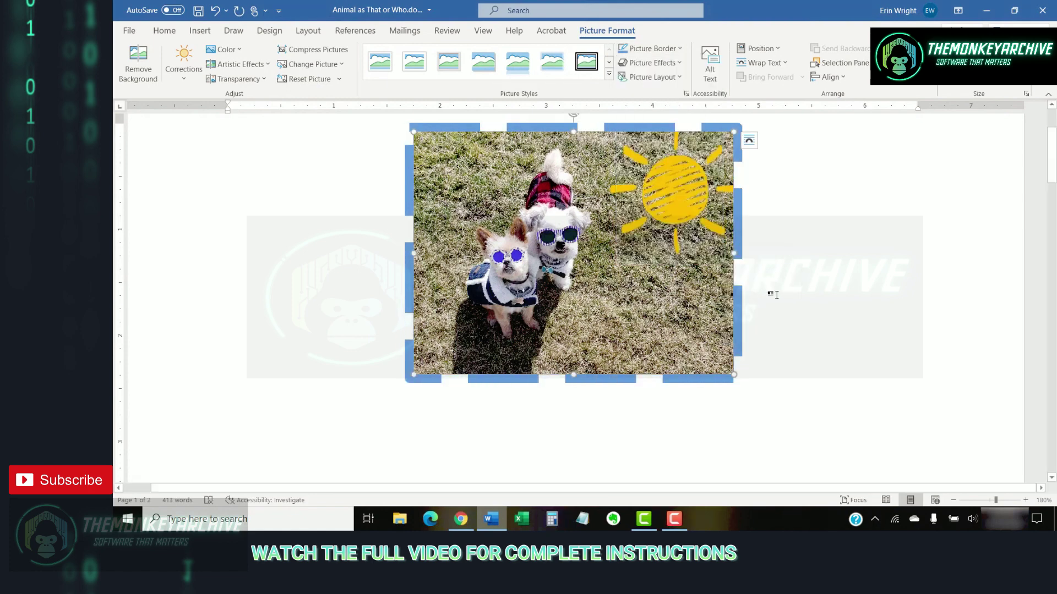
{"action": "left_click", "coordinate": [776, 295]}
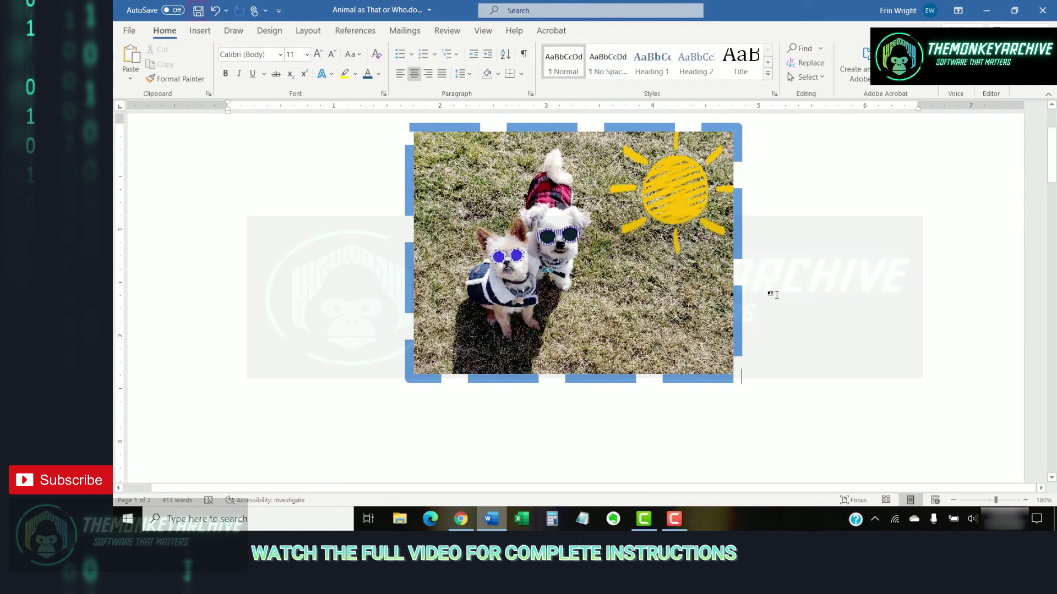